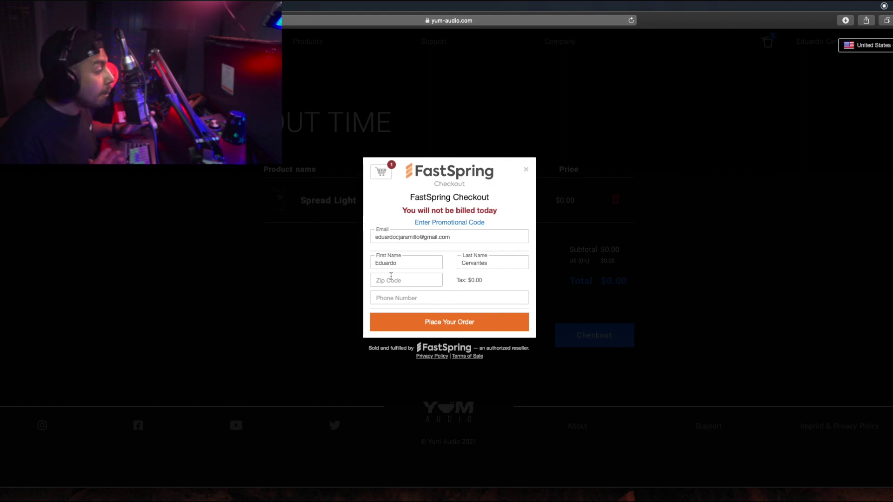
Step: Fill in the billing zip code and phone number, then place the free Spread Light order
click(408, 278)
text(90802)
click(452, 297)
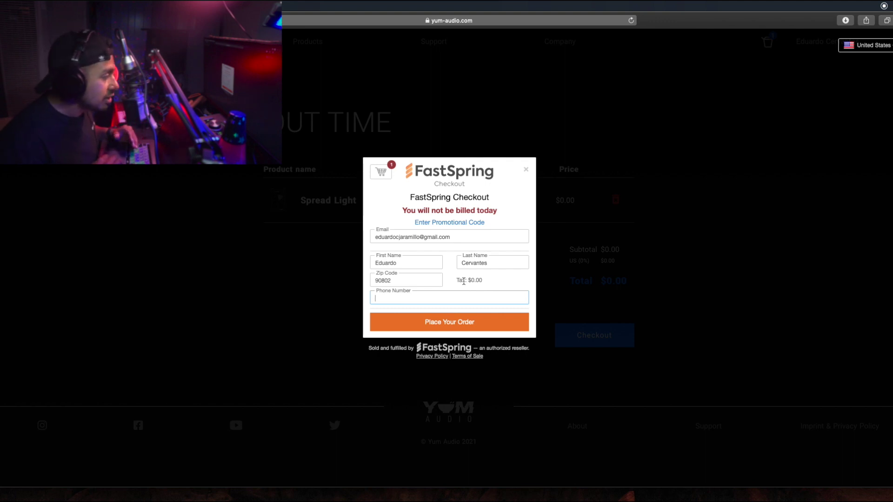
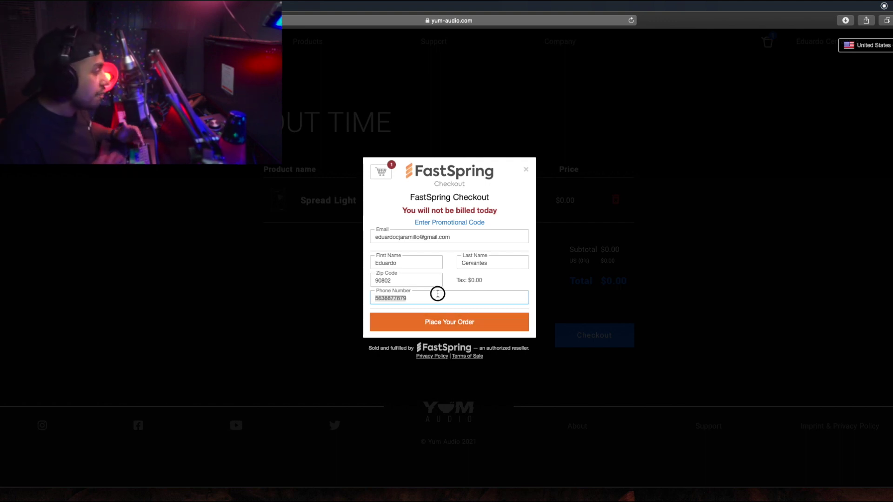
double_click(425, 296)
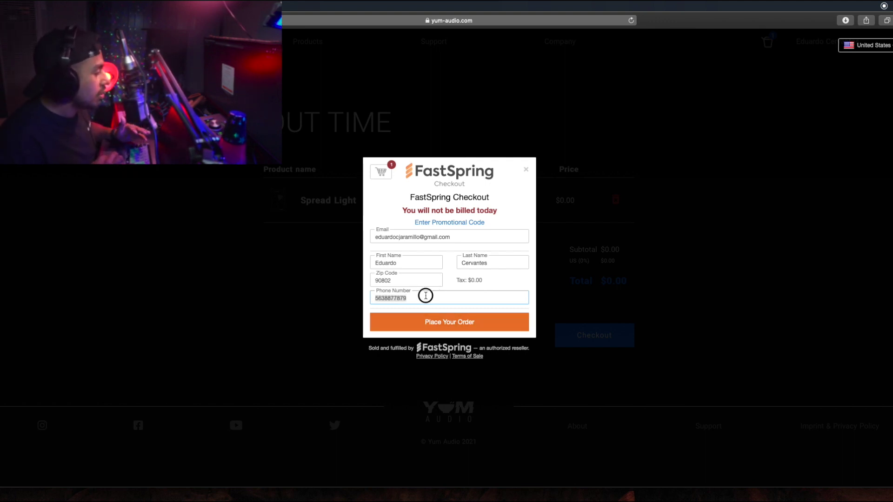
click(455, 328)
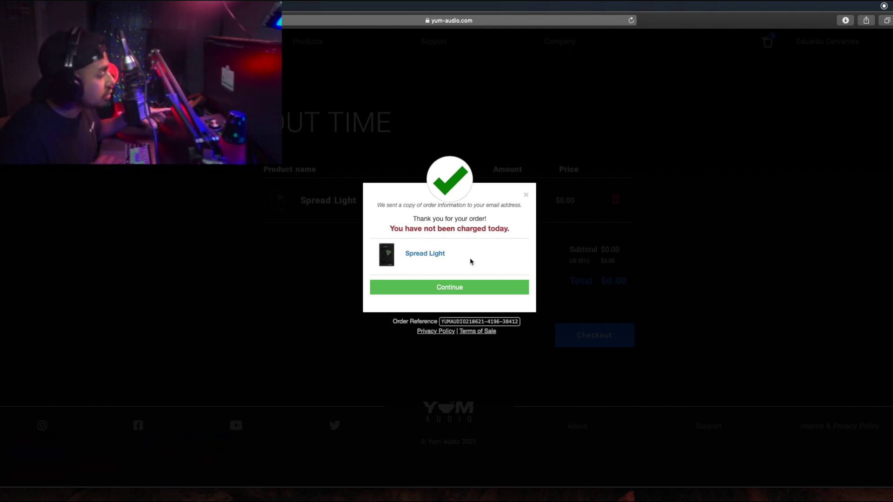
Step: Continue to the Licenses page and download Spread Light for macOS, allowing the download
click(439, 287)
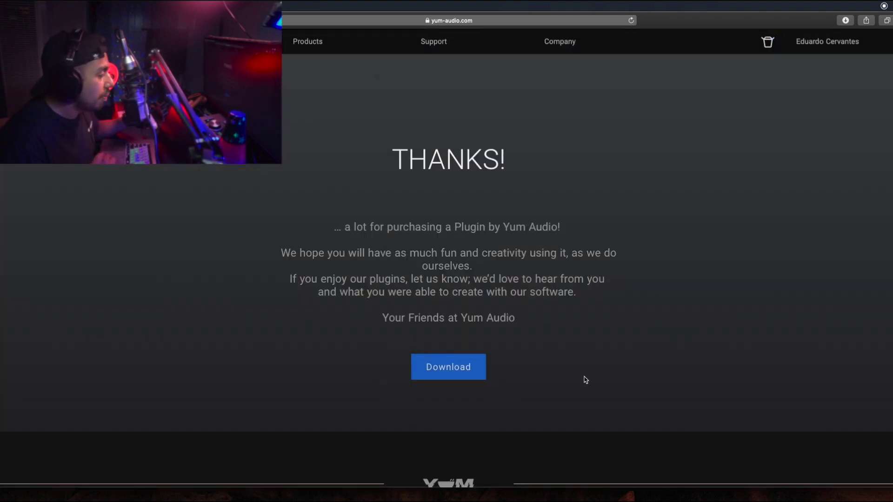
scroll(586, 380, down, 2)
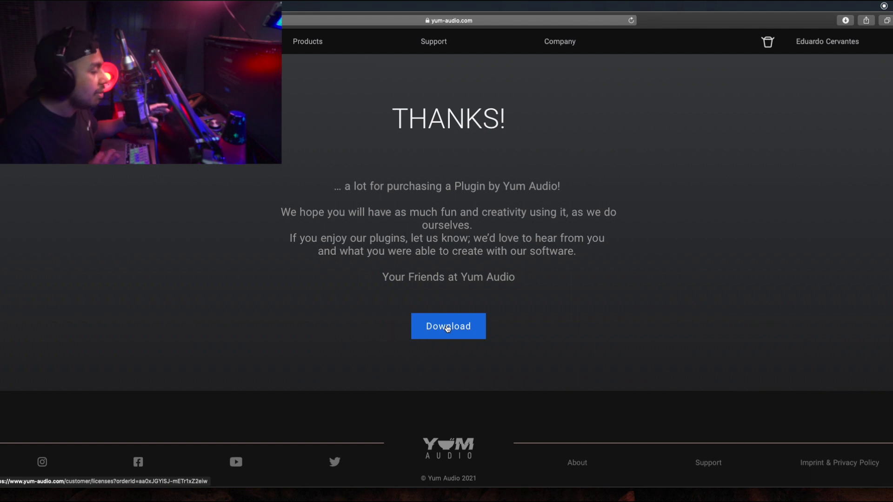
click(448, 328)
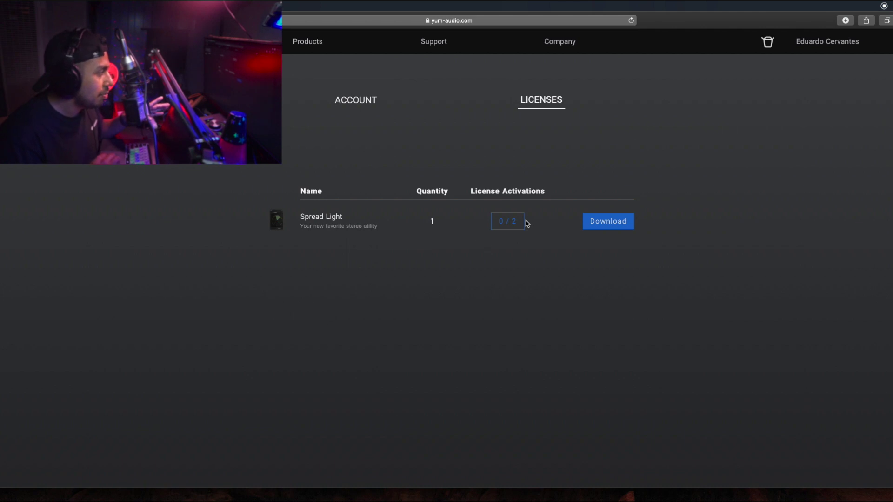
click(620, 225)
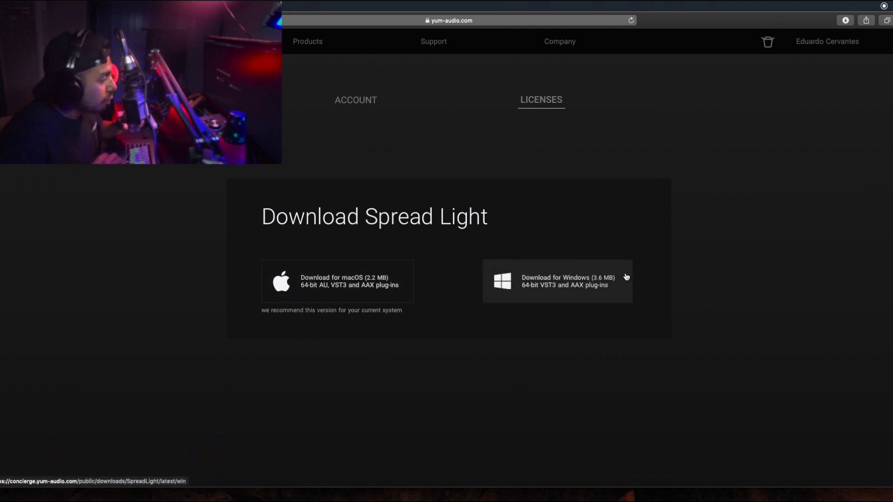
click(311, 289)
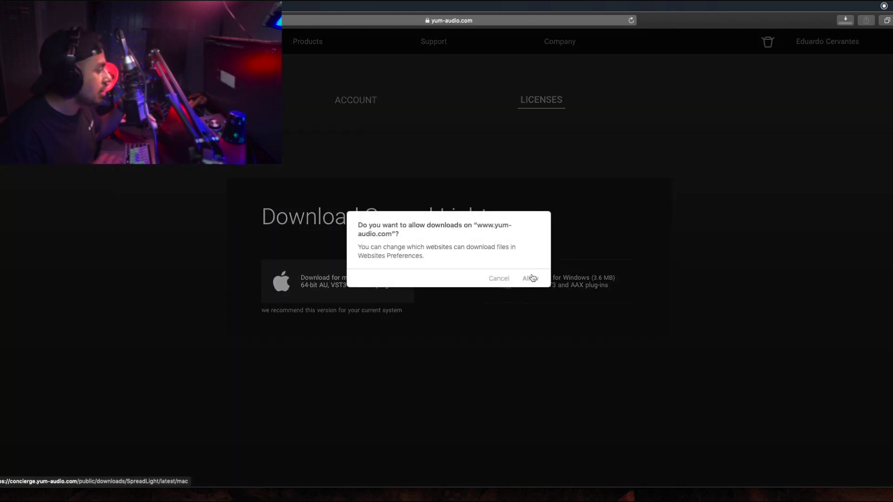
click(533, 278)
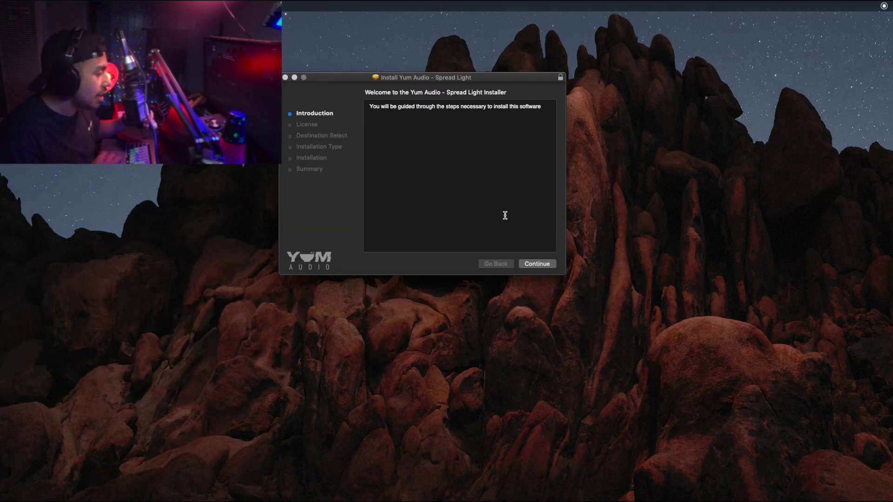
Step: Accept the license and install Spread Light with AU, VST3 and AAX packages, then close the installer
click(537, 263)
click(537, 264)
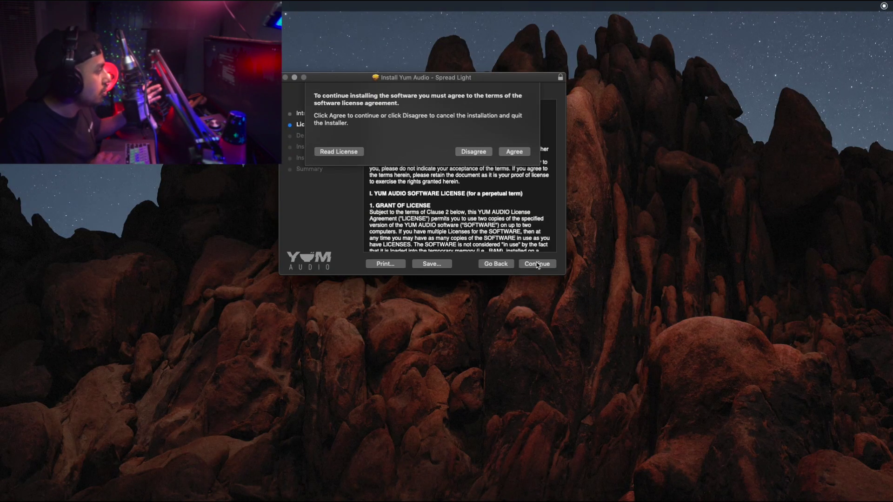
click(513, 152)
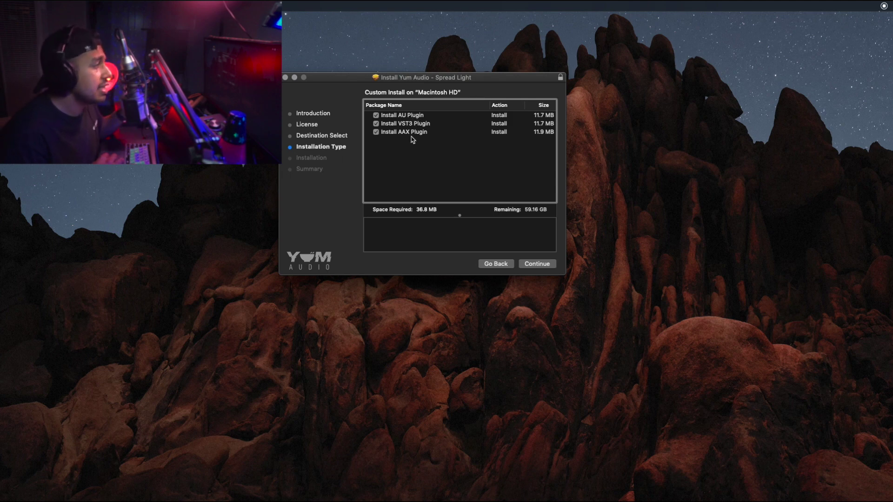
click(376, 116)
click(377, 116)
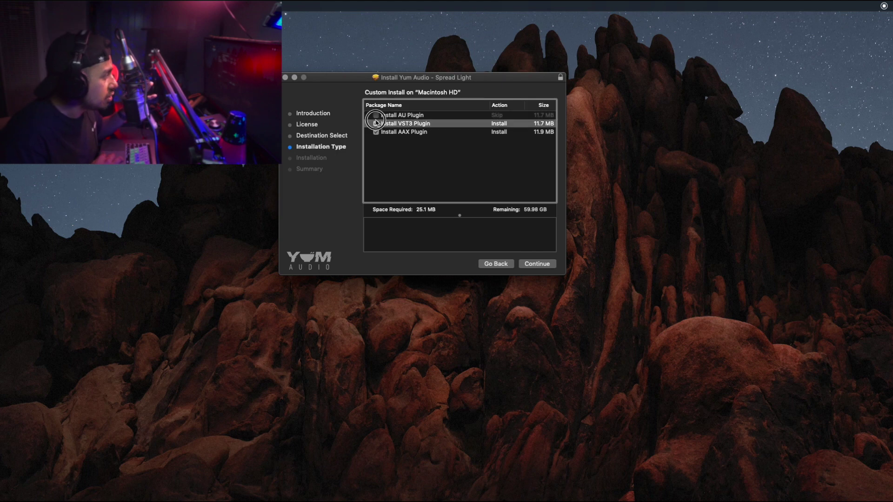
click(544, 267)
click(539, 263)
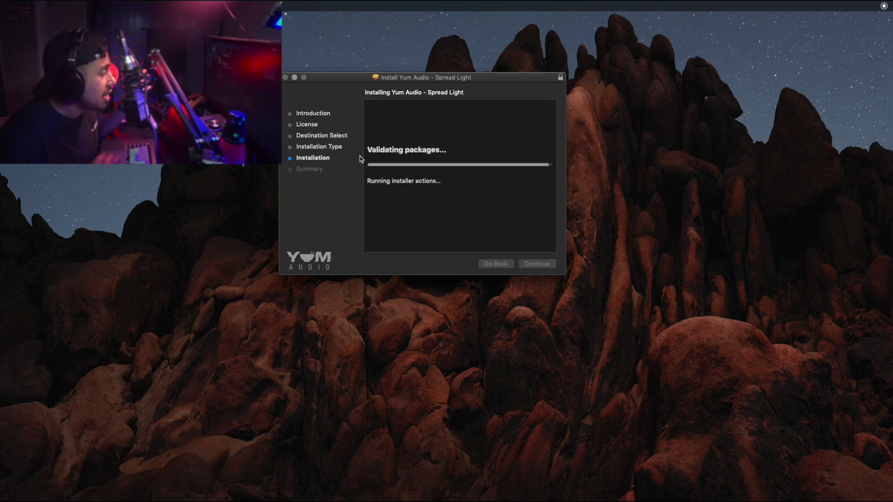
click(537, 265)
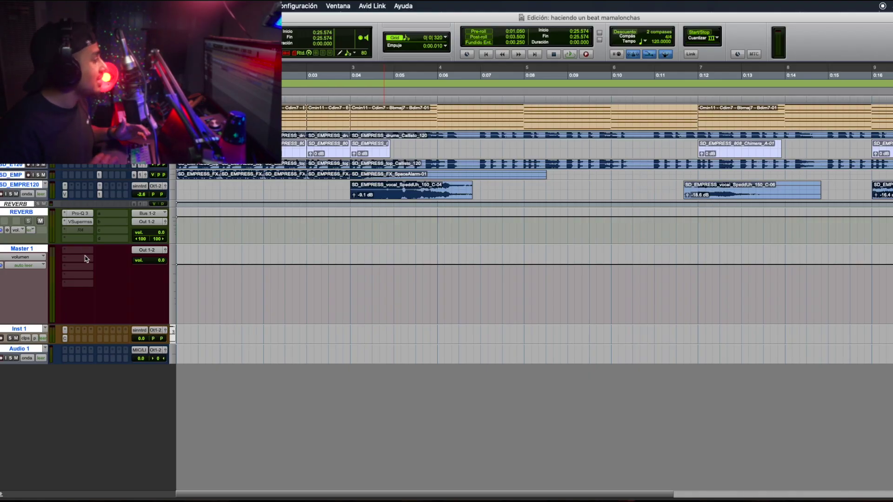
Step: Insert Spread Light (stereo) from the multichannel plug-in > Yum Audio menu on Master 1
click(69, 259)
mouse_move(69, 261)
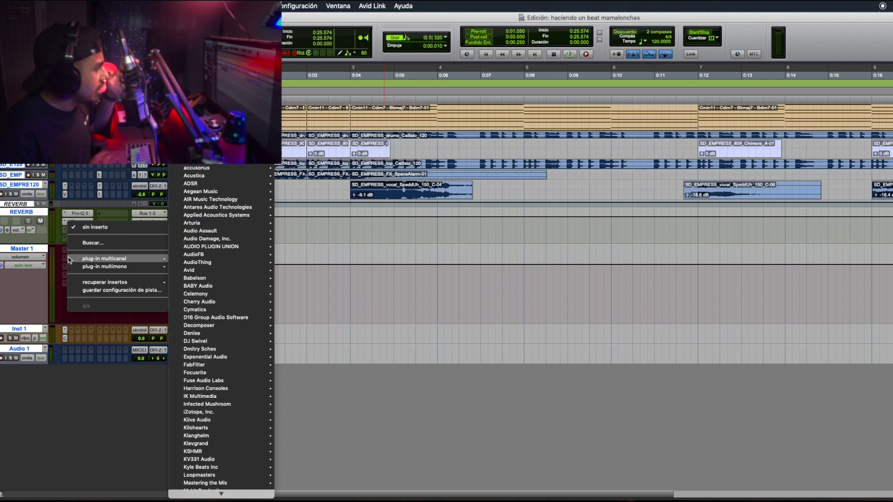
scroll(205, 372, down, 10)
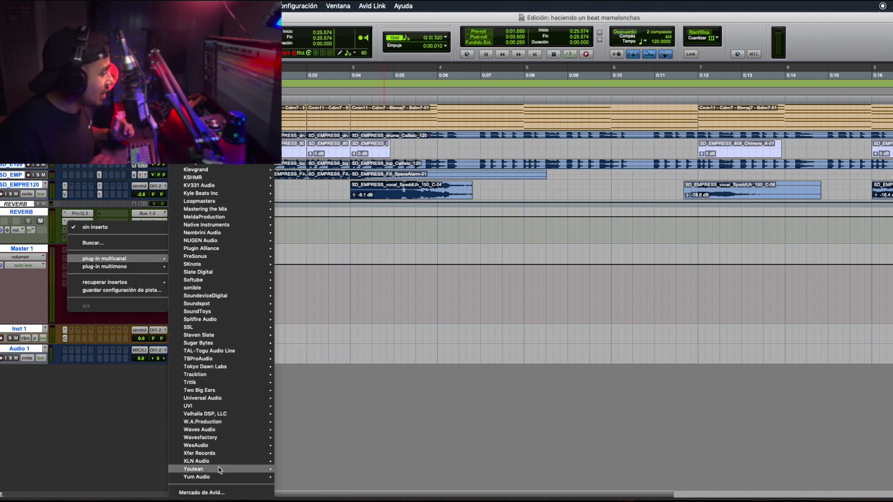
mouse_move(231, 478)
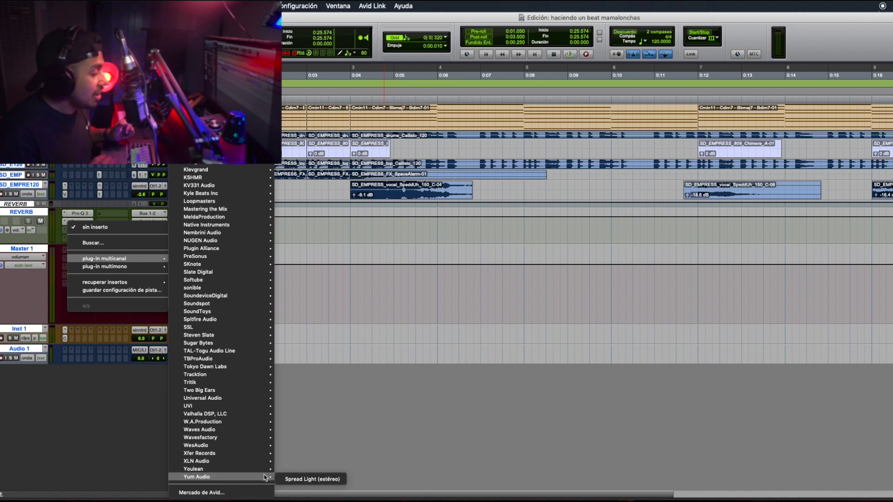
click(343, 484)
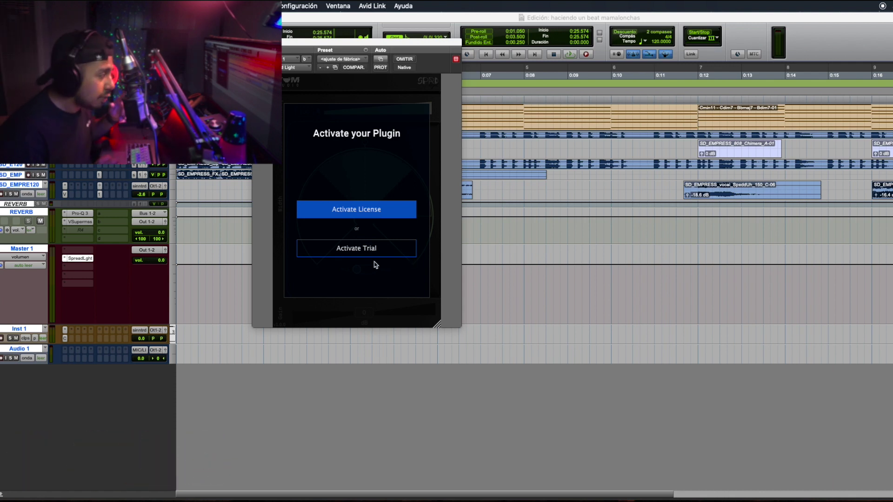
Step: Activate the Spread Light license by logging in with the account e-mail and password
click(362, 214)
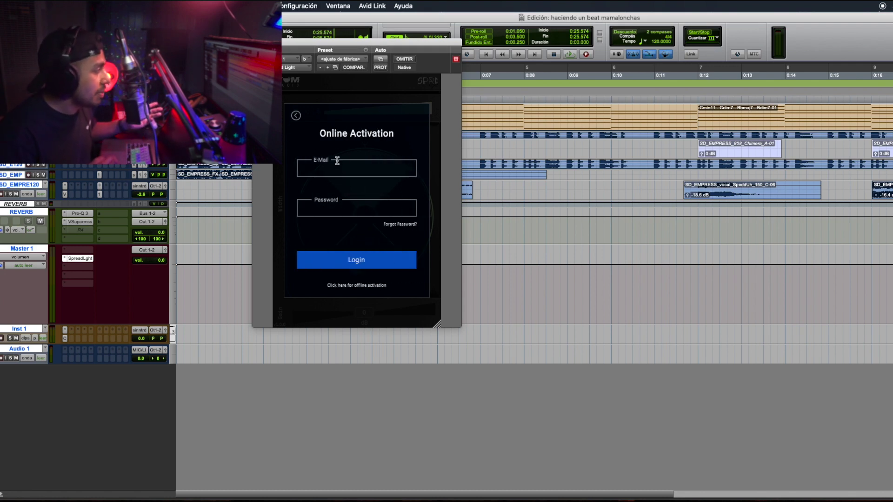
click(338, 164)
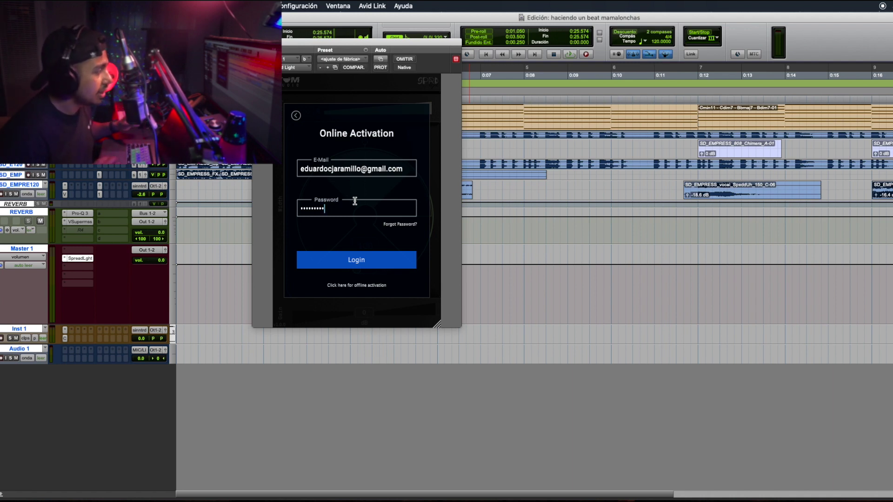
click(370, 266)
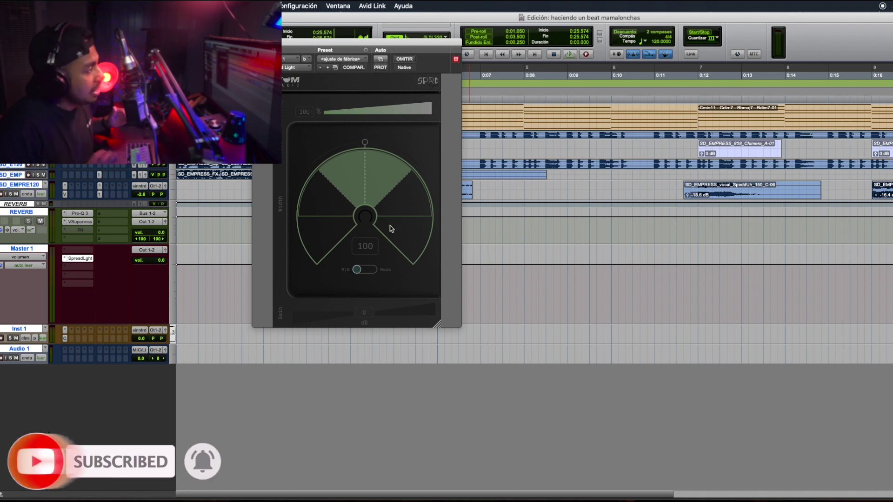
Step: Enlarge the Spread Light plugin window and move it up and to the right
drag(438, 327, 450, 359)
drag(432, 45, 521, 29)
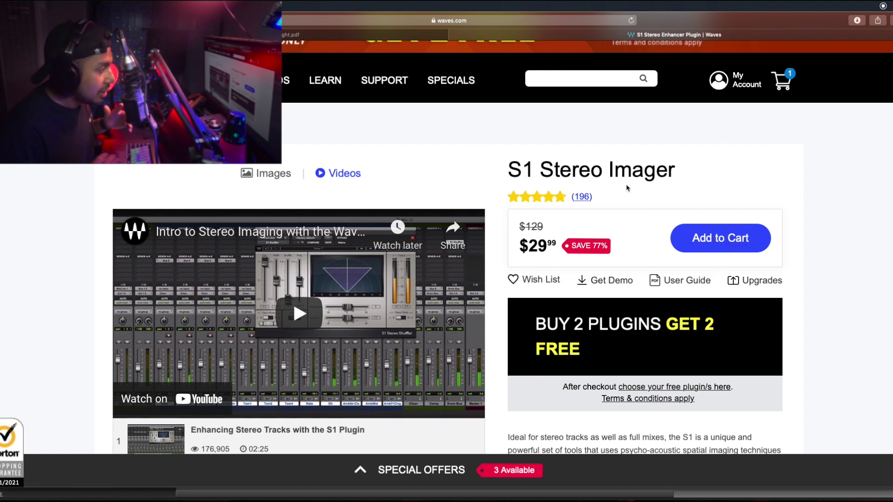
Step: Scroll down the Waves S1 Stereo Imager page to read its $29.99 sale details
scroll(627, 187, down, 3)
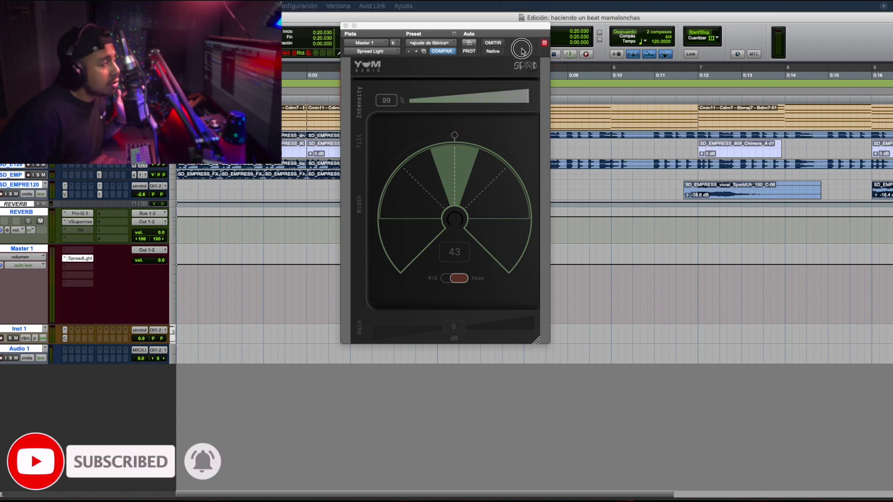
Step: Bring Spread Light's Intensity on the Master track from 0 back up to 100 %
drag(481, 98, 364, 159)
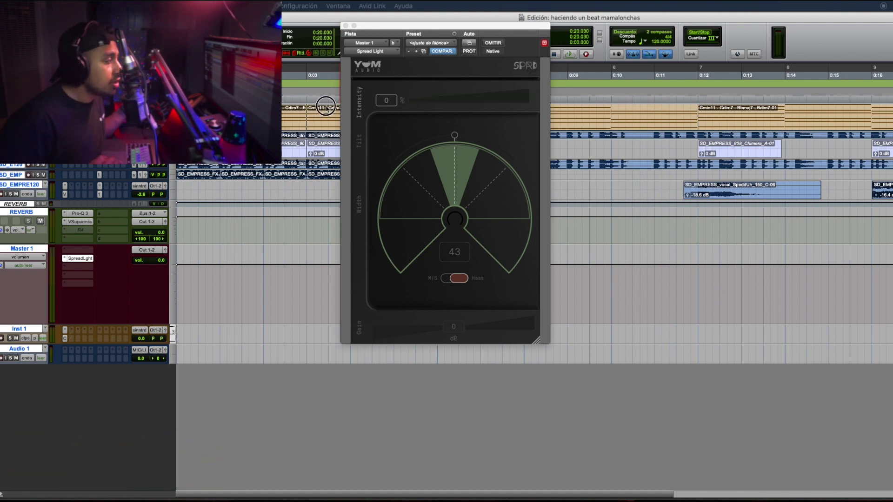
drag(321, 107, 242, 108)
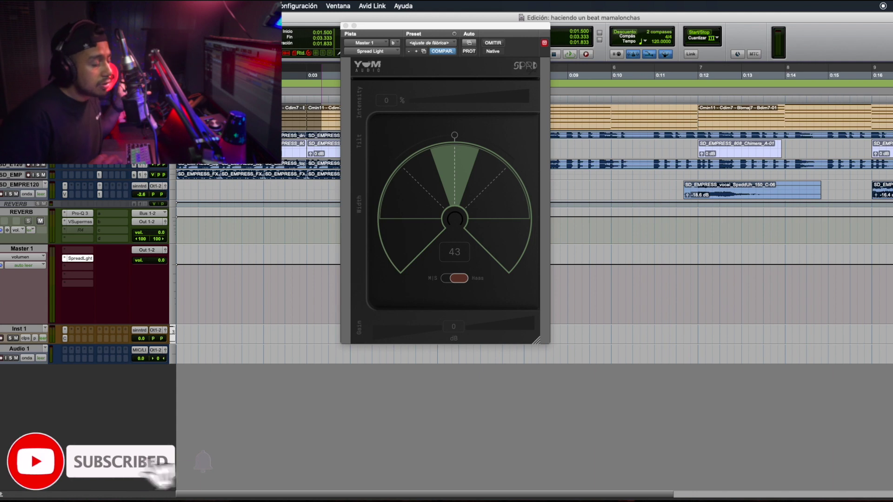
drag(241, 107, 387, 103)
click(414, 96)
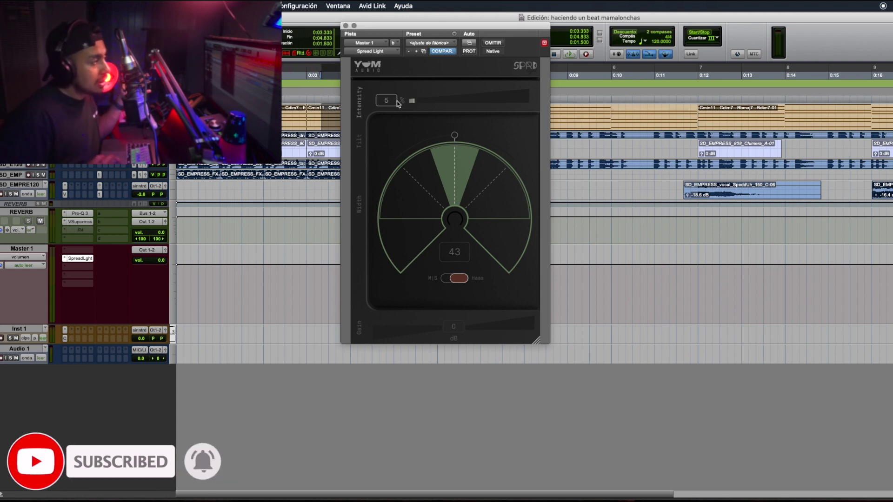
drag(393, 103, 761, 110)
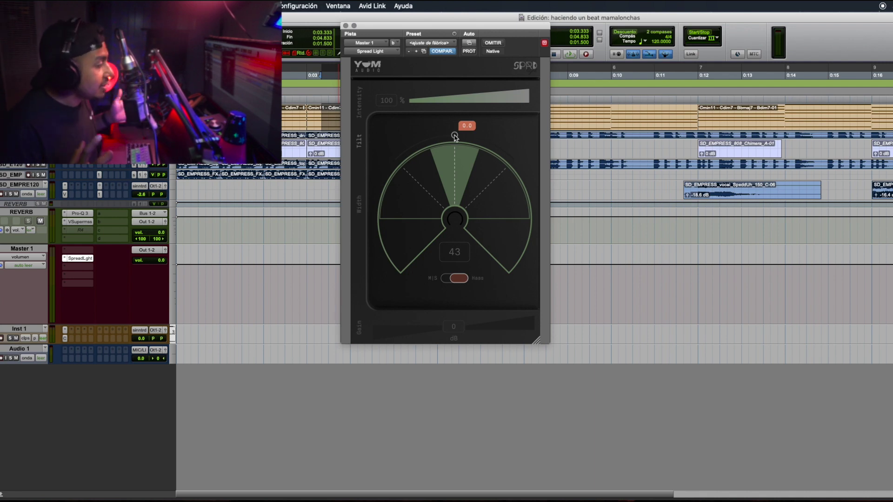
Step: Switch Spread Light to M/S mode, keeping tilt at 0.0 and width at 43
drag(454, 136, 454, 134)
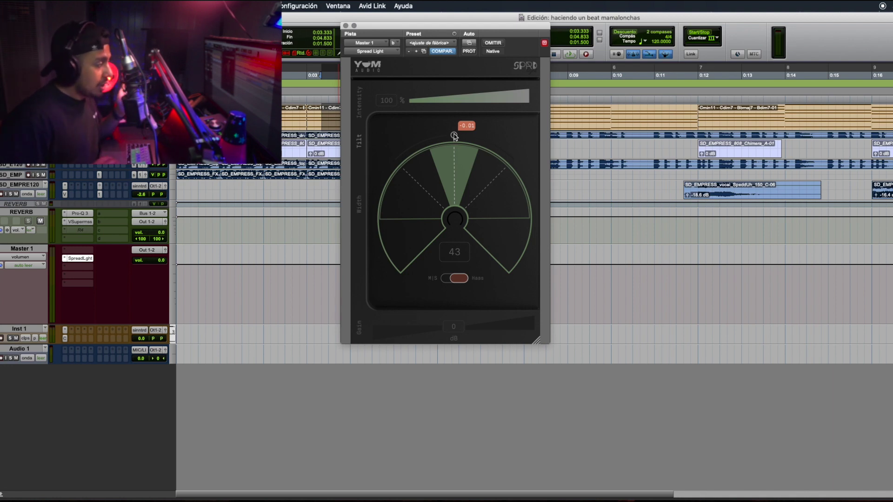
click(451, 278)
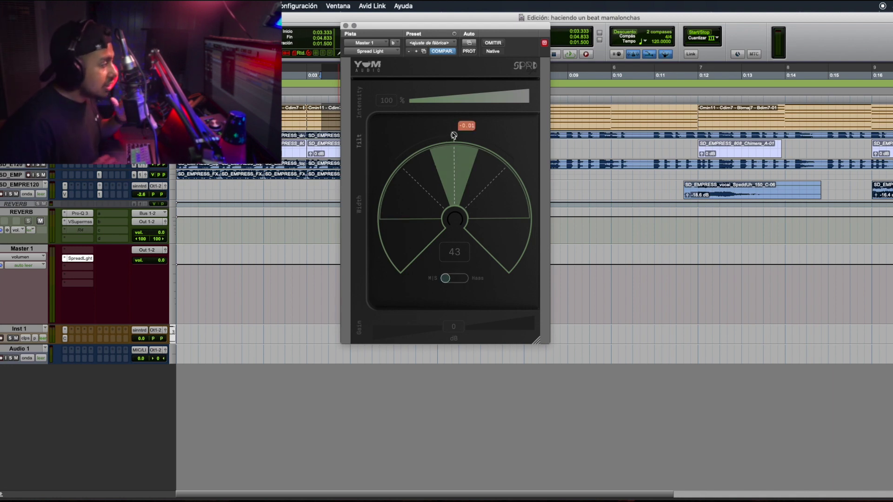
mouse_move(456, 138)
mouse_down()
mouse_move(493, 148)
mouse_move(490, 184)
mouse_move(556, 186)
mouse_move(493, 142)
mouse_move(392, 158)
mouse_move(364, 191)
mouse_move(441, 129)
mouse_move(481, 125)
mouse_move(442, 133)
mouse_move(365, 195)
mouse_move(383, 138)
mouse_move(571, 150)
mouse_move(523, 154)
mouse_move(460, 141)
mouse_move(539, 154)
mouse_move(415, 129)
mouse_move(489, 136)
mouse_move(460, 133)
mouse_move(456, 144)
mouse_up()
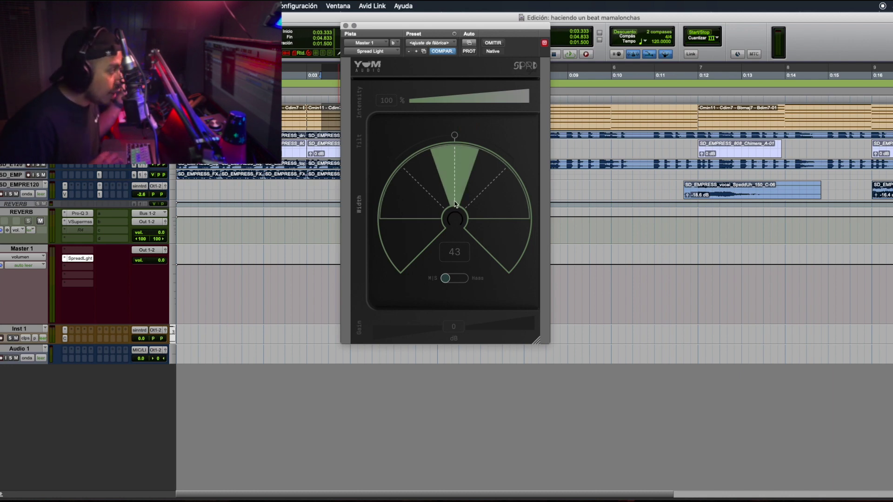
Step: Sweep the width from 200 down to 0 and swing the tilt right, then fully left to -1.0
drag(464, 202, 672, 246)
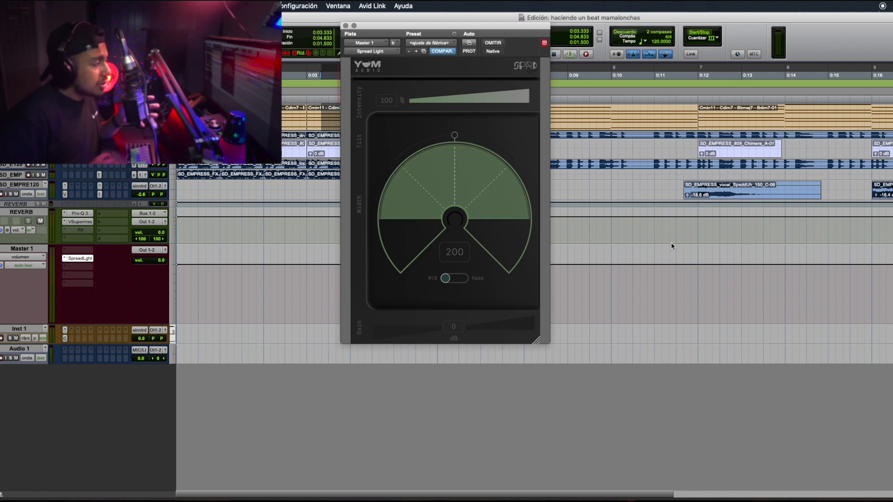
drag(474, 212, 475, 173)
drag(455, 138, 490, 143)
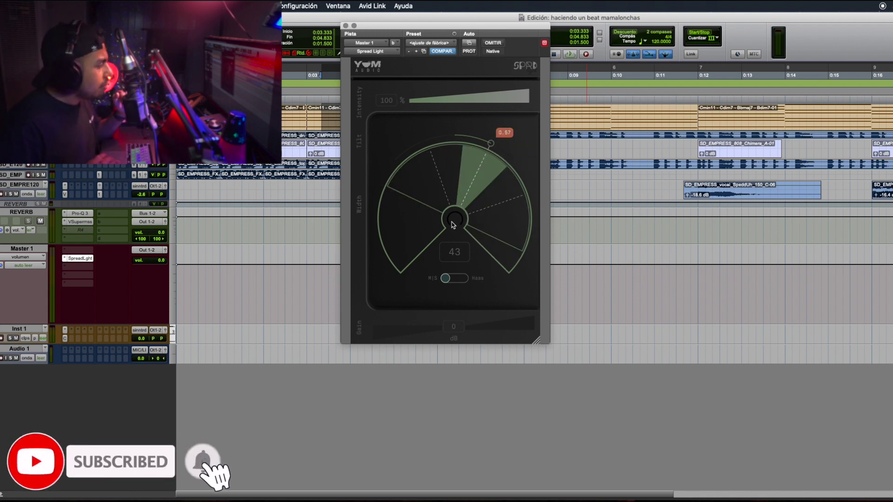
drag(455, 220, 448, 304)
drag(462, 187, 458, 289)
drag(490, 149, 445, 136)
Step: Narrow the width to a thin wedge, play back, and push the tilt to -1.0
drag(448, 189, 461, 150)
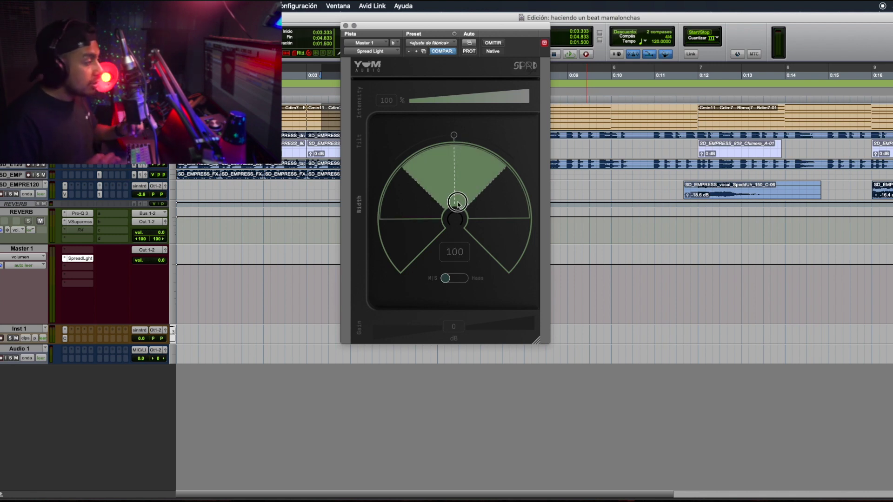
mouse_move(458, 204)
mouse_down()
mouse_move(493, 197)
mouse_move(503, 60)
mouse_move(471, 200)
mouse_up()
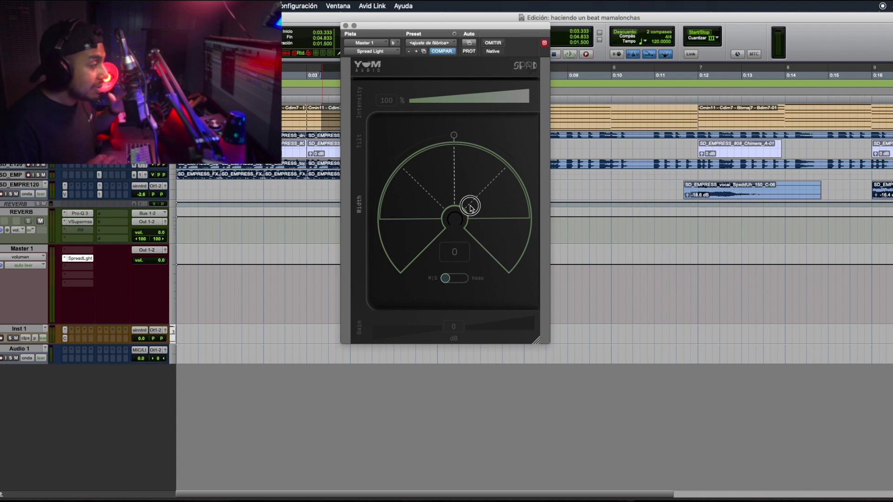
key(space)
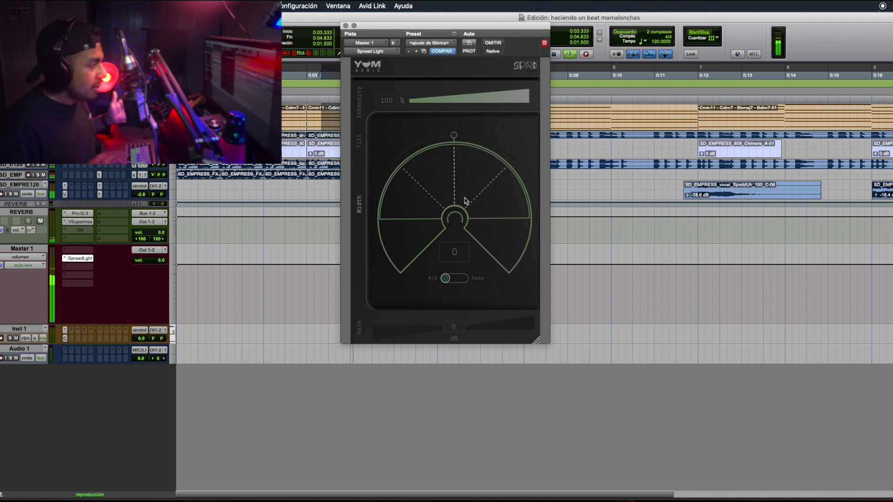
drag(454, 135, 346, 265)
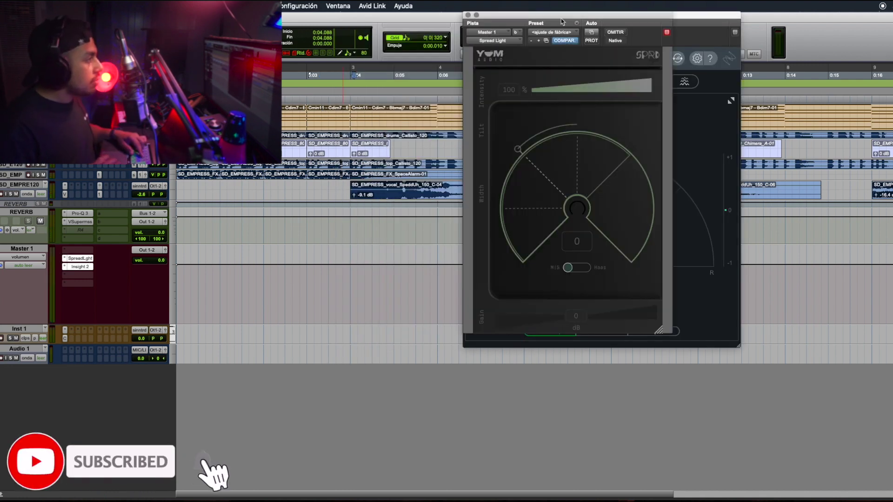
Step: Add Insight 2 to the master, trim master volume to -0.2, and load Spread Light's factory default preset
drag(546, 20, 293, 29)
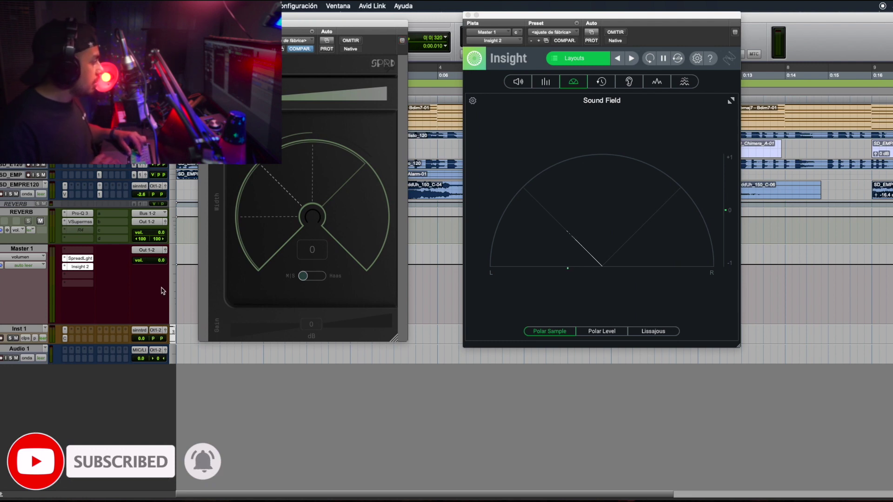
drag(159, 269, 155, 270)
click(302, 41)
click(303, 44)
Step: Play back while sweeping Spread Light's width from 100 up to 200, then down to 0
key(space)
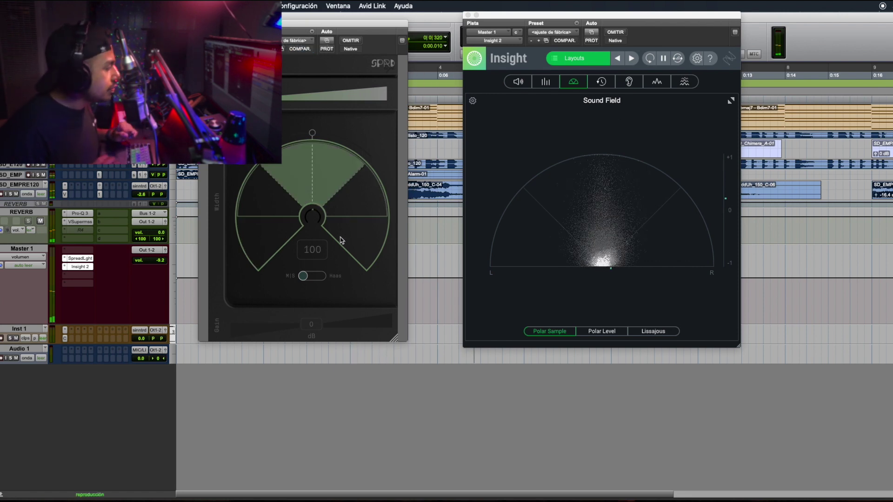
drag(319, 155, 335, 16)
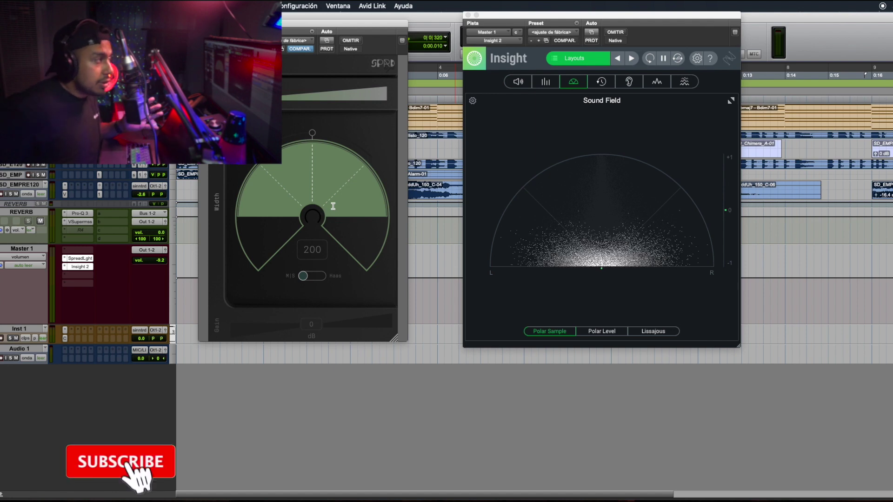
click(333, 205)
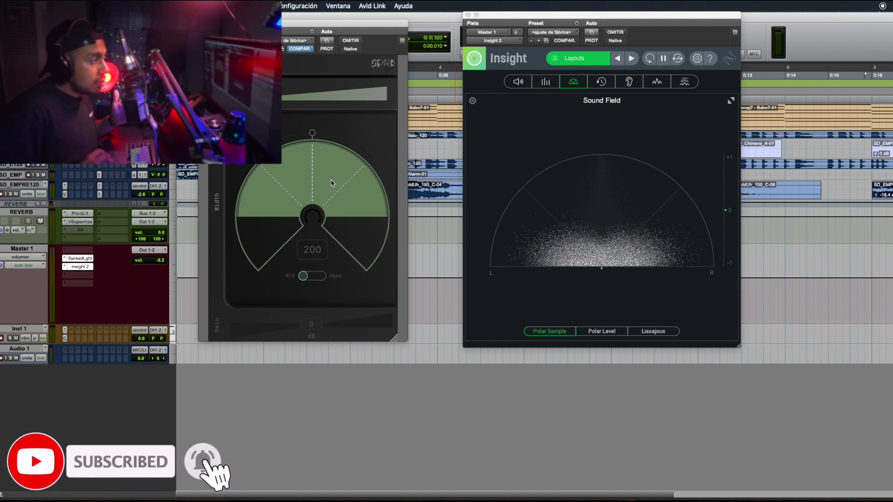
drag(327, 175, 316, 297)
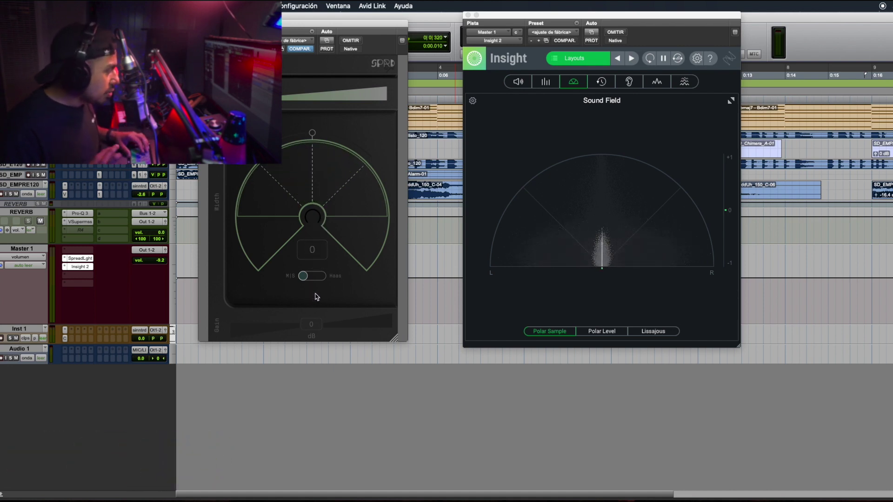
key(space)
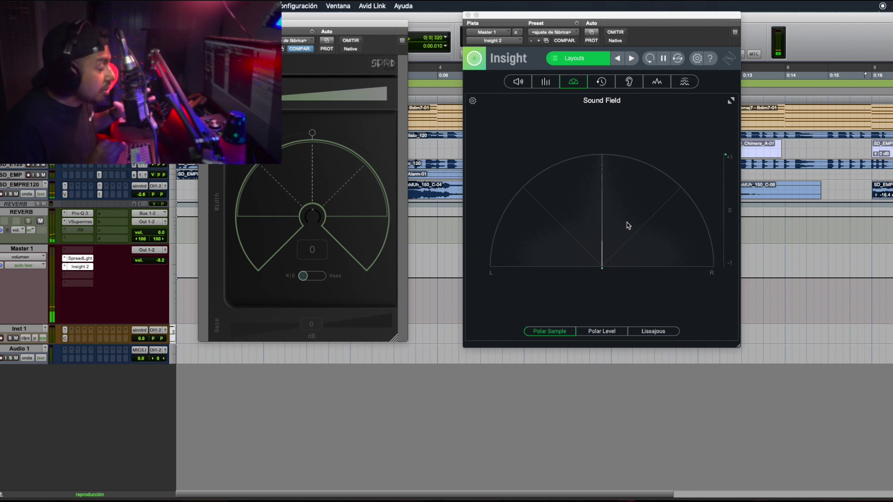
Step: Try width 23 with a rightward tilt, then recentre the tilt and collapse width to 0
drag(332, 180, 334, 168)
drag(313, 133, 357, 151)
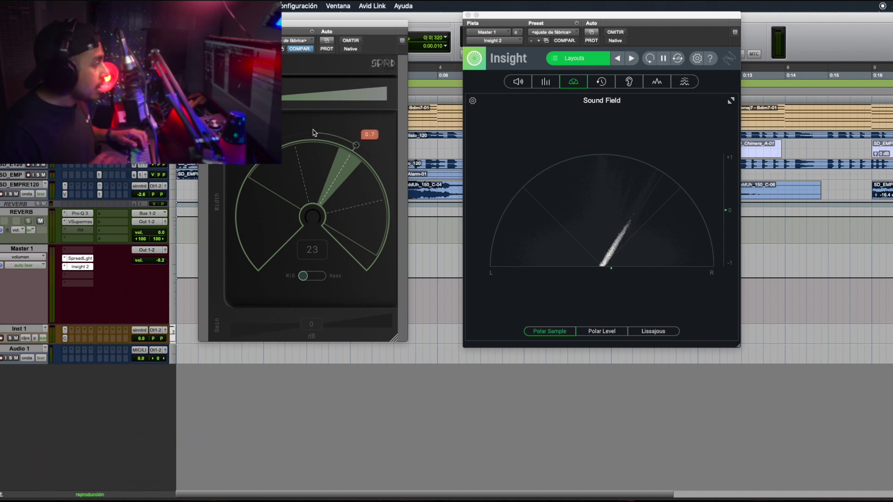
click(313, 134)
drag(320, 209, 320, 139)
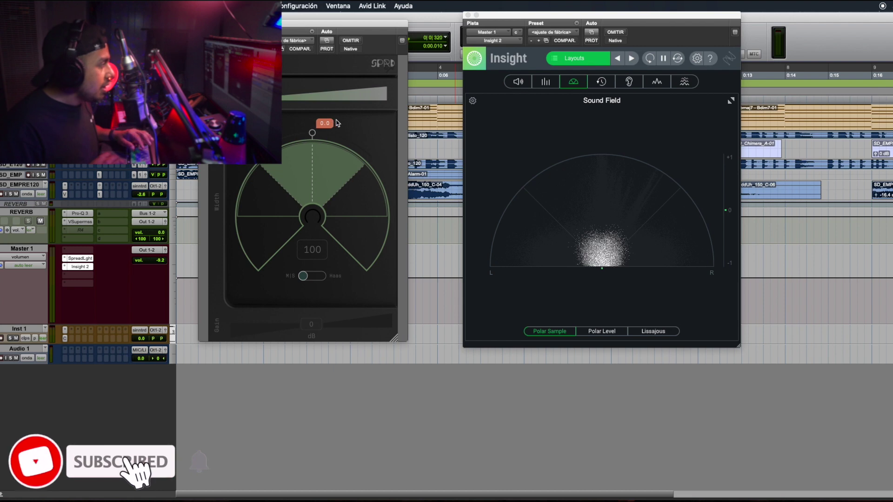
key(space)
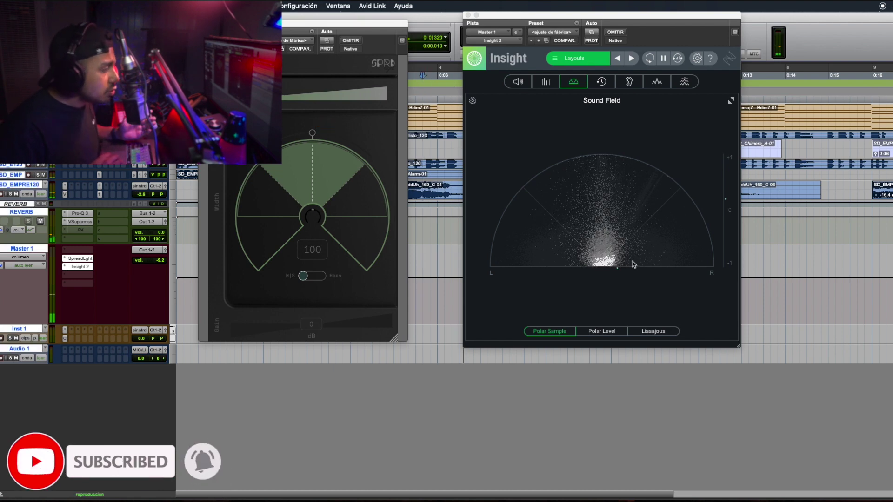
Step: During playback, tilt the image right to about 0.52 and sweep width through 174 down to about 55
drag(312, 133, 362, 137)
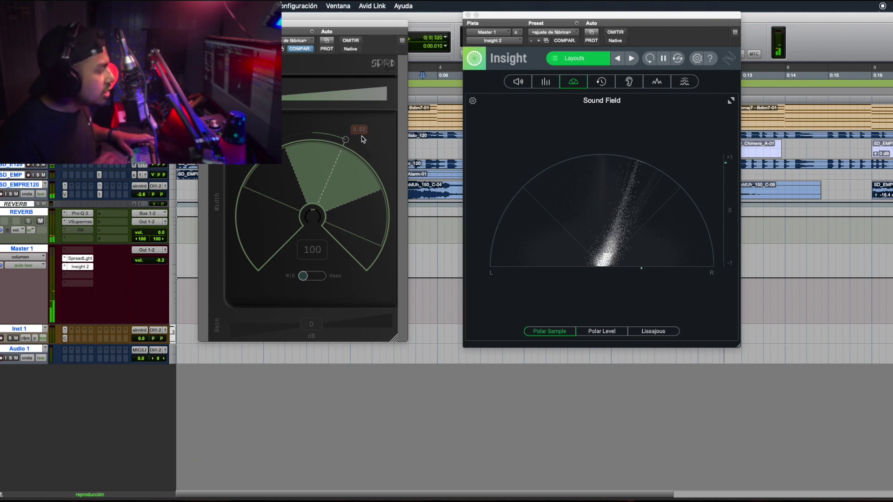
mouse_move(318, 211)
mouse_down()
mouse_move(313, 153)
mouse_move(324, 130)
mouse_move(319, 208)
mouse_up()
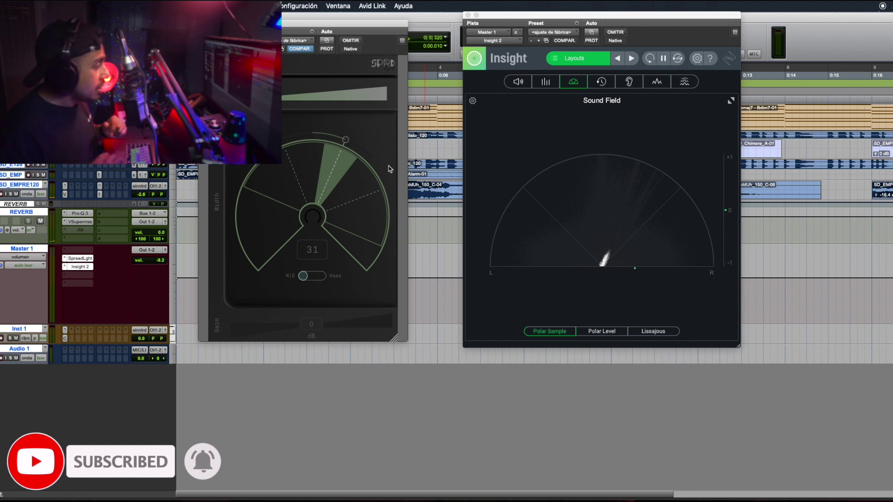
drag(341, 190, 313, 176)
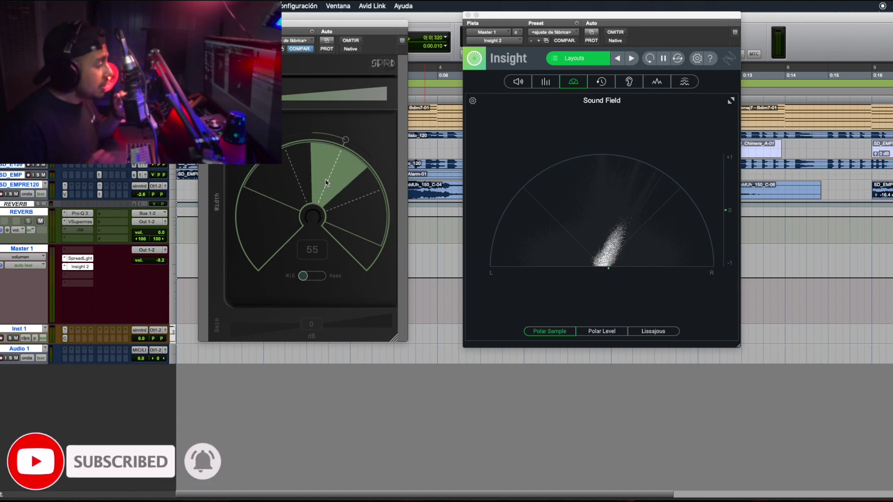
mouse_move(343, 142)
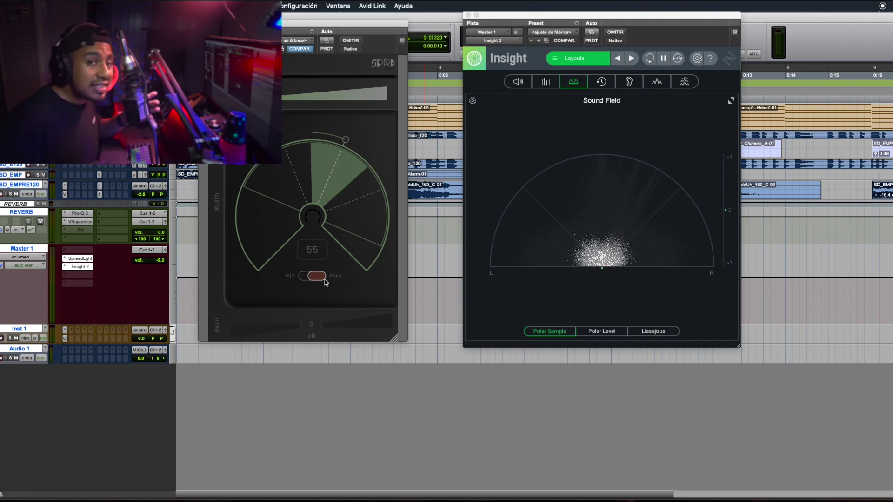
Step: Drag Spread Light's Gain slider below 0 dB, settling at -1.04 dB
click(303, 318)
drag(315, 325, 295, 331)
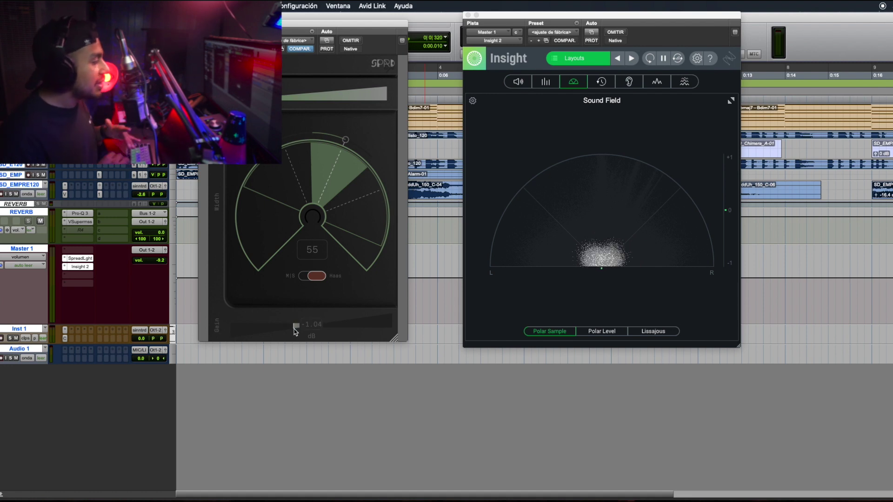